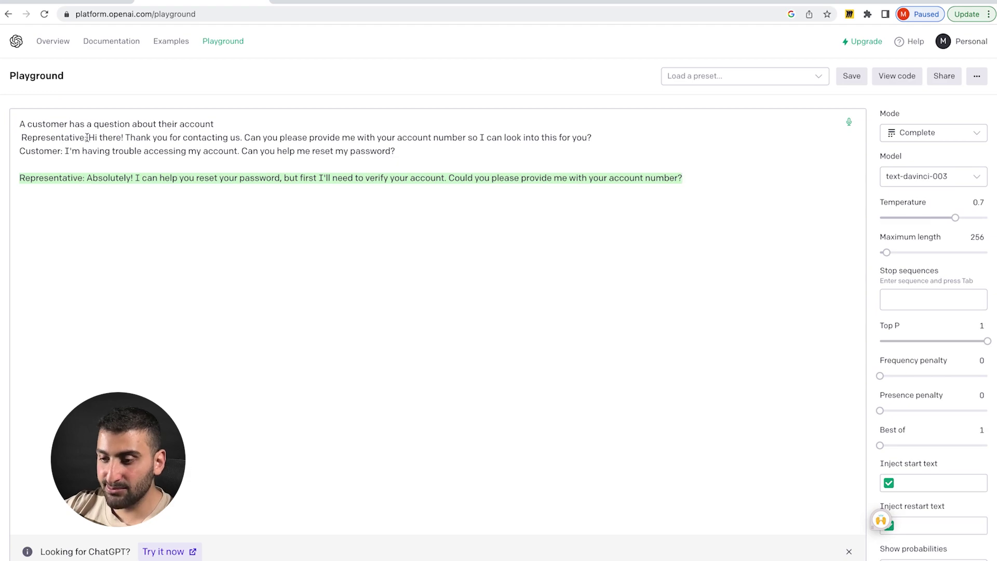
- Highlight the greeting and the customer's opening question in the support dialogue prompt
left_click_drag(86, 137, 550, 138)
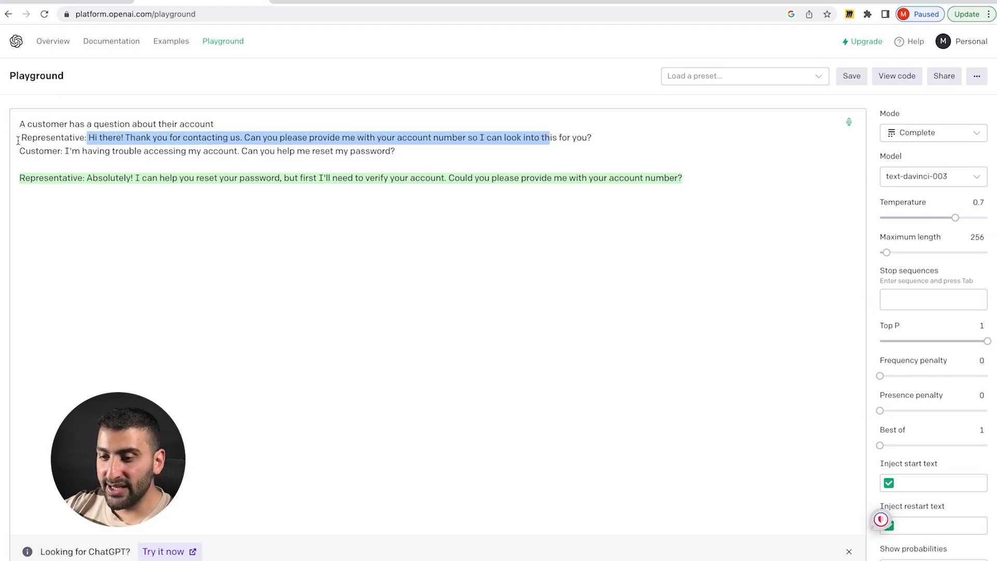
- Paste the customer's account-number line and generate the representative's next reply
left_click_drag(18, 140, 85, 142)
left_click(147, 202)
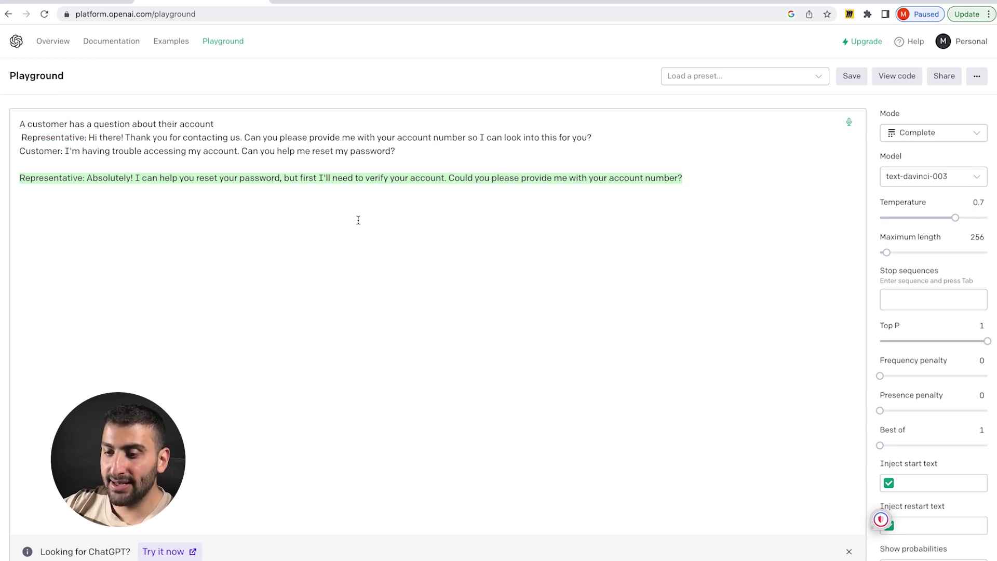
key("Return")
key("Return")
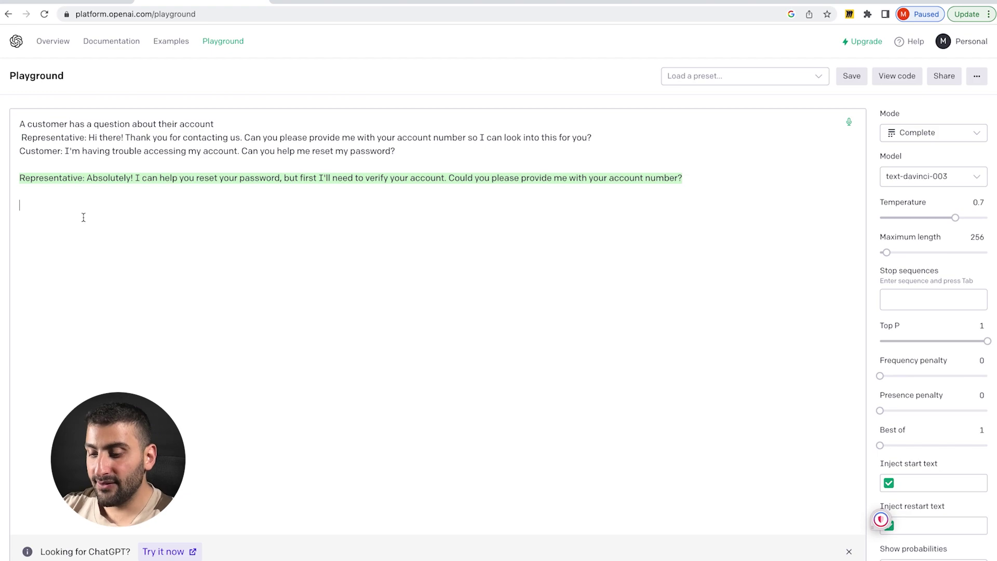
type("Customer : Yes, my account number is [insert account number]")
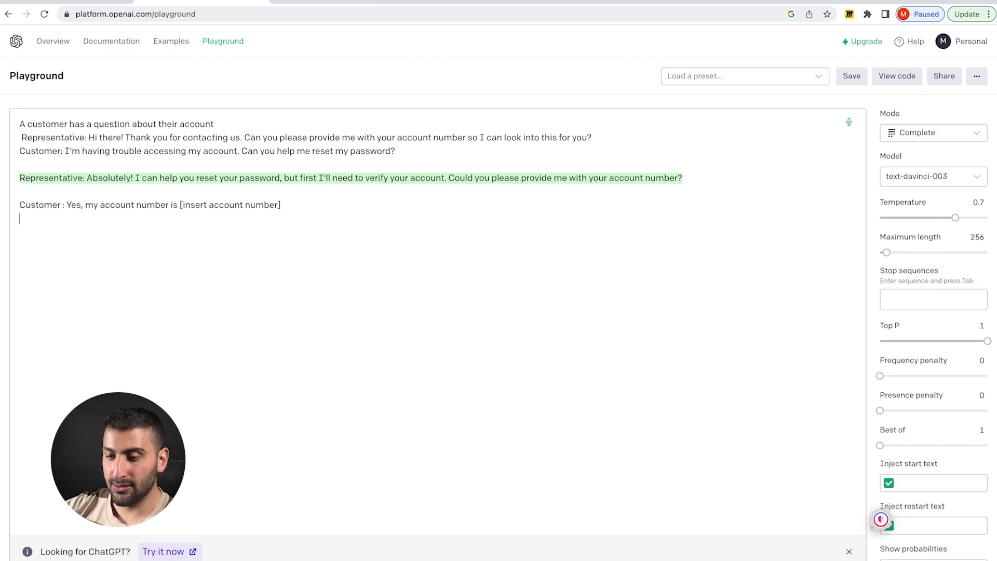
key("ctrl+Return")
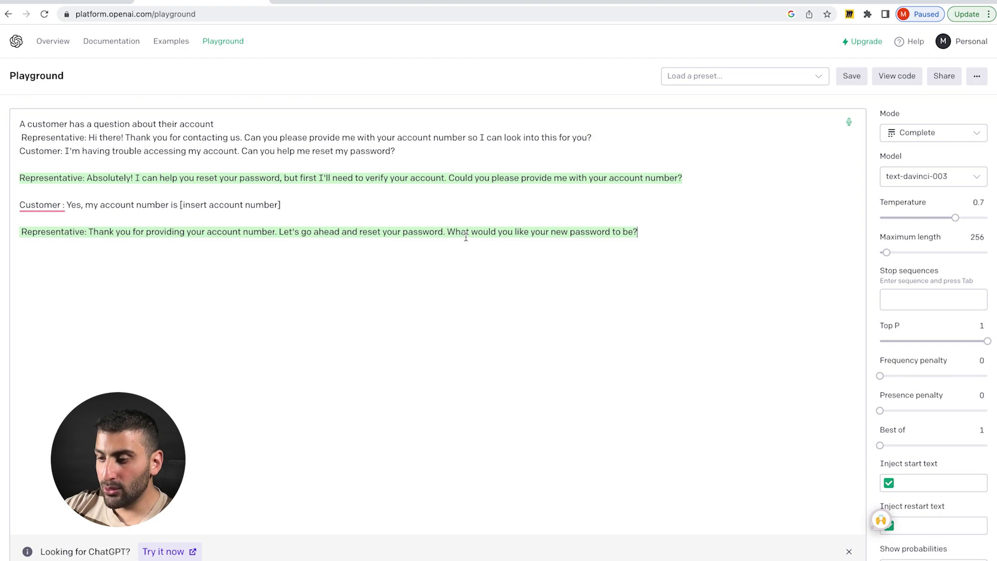
- Add the customer's line giving their chosen new password, answer 'yes', and generate the follow-up reply
key("Return")
key("Return")
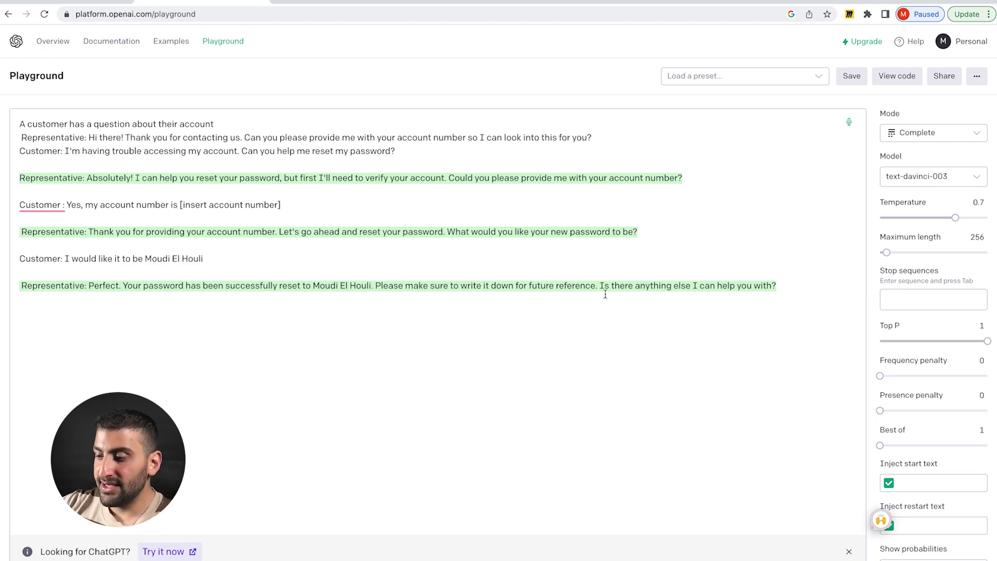
left_click(149, 335)
type("y")
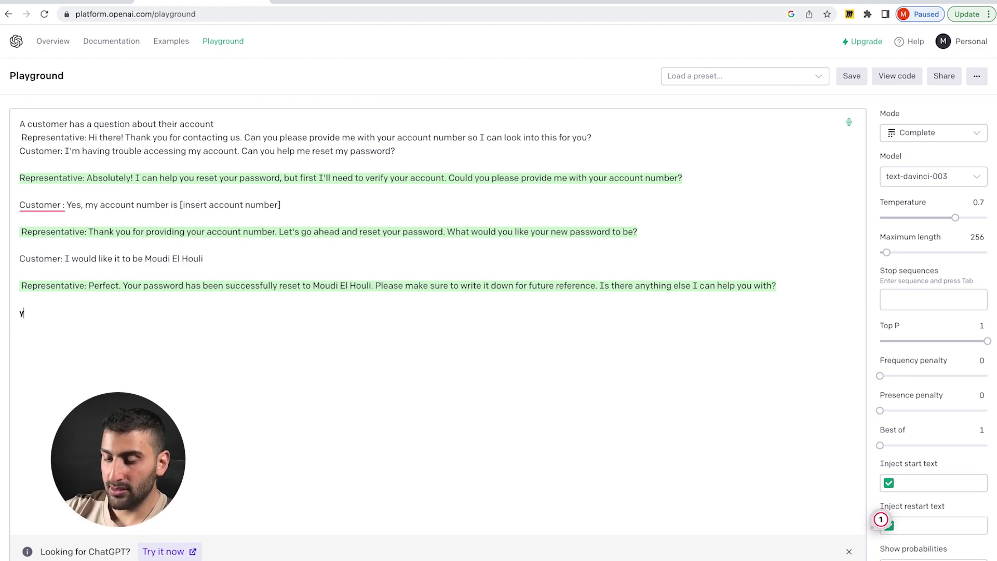
type("es")
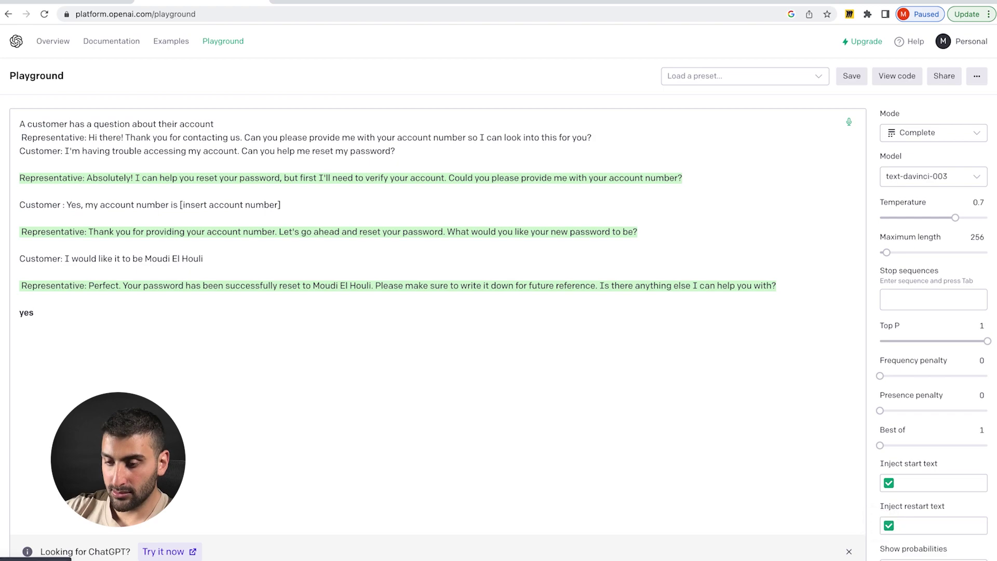
key("ctrl+Return")
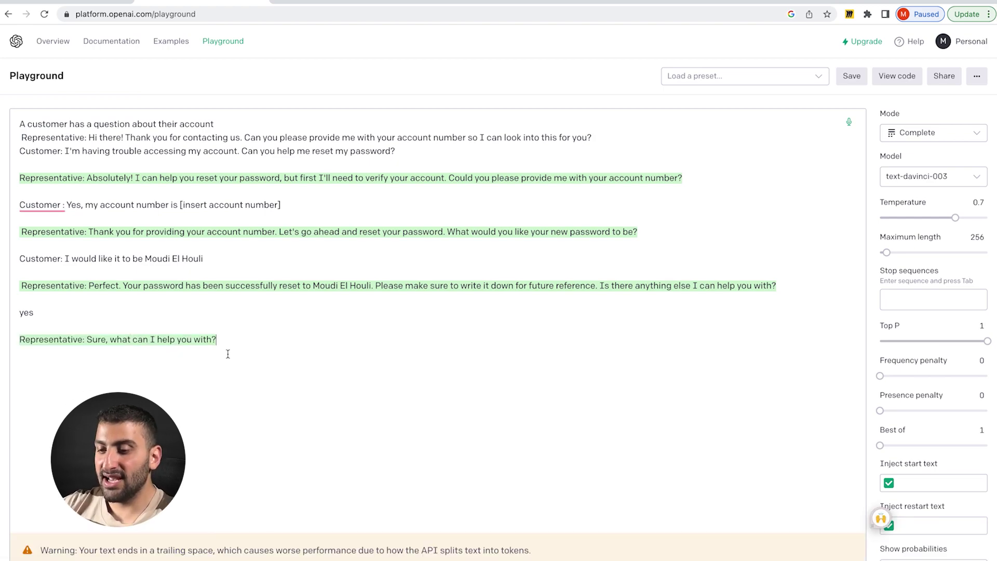
- Select the conversation text, ending on its first three prompt lines, ready to replace it
left_click_drag(223, 360, 23, 168)
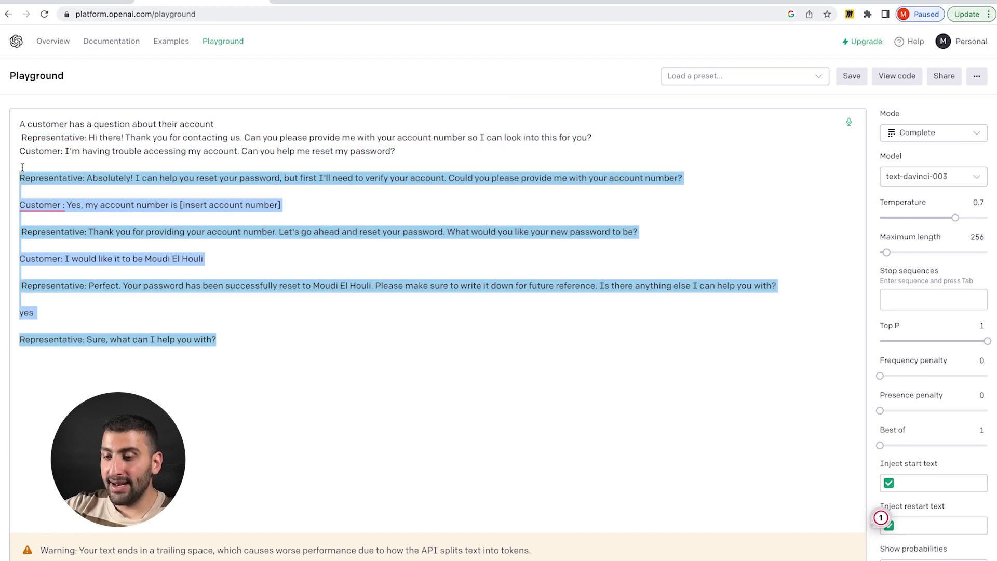
left_click(162, 159)
left_click_drag(163, 160, 15, 125)
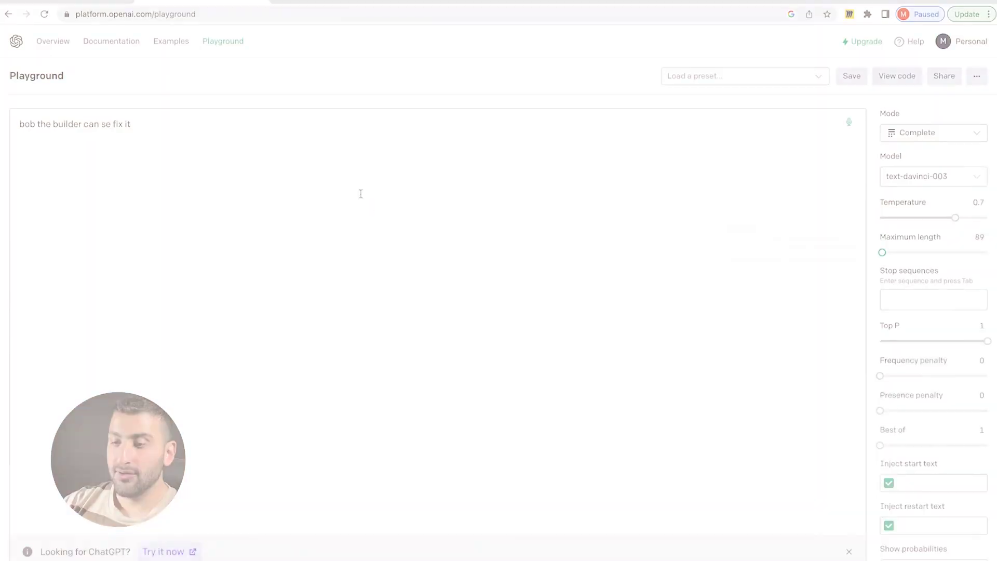
- Correct 'se' to 'we' and generate a completion for the Bob the Builder line
left_click(106, 125)
left_click(107, 141)
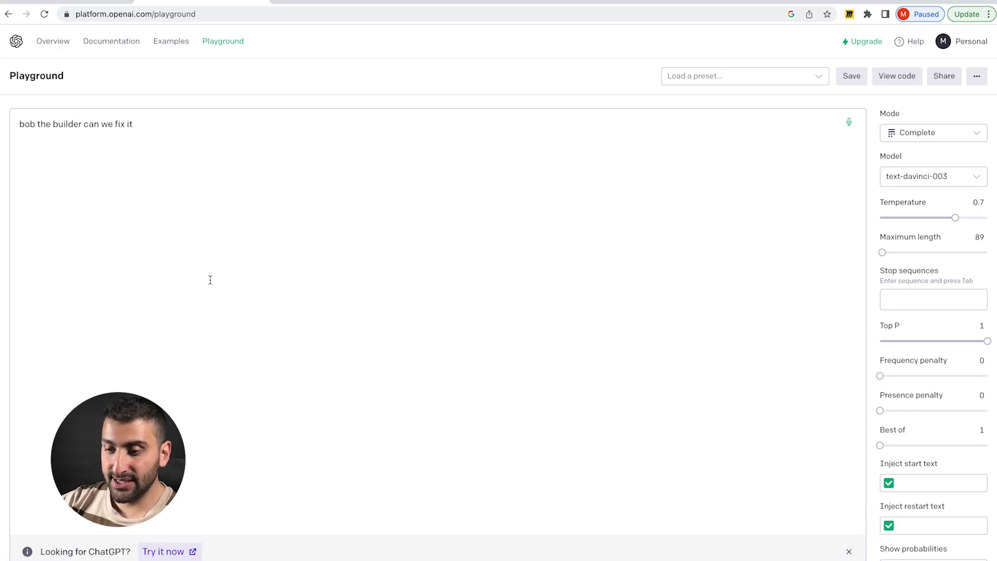
key("super+Return")
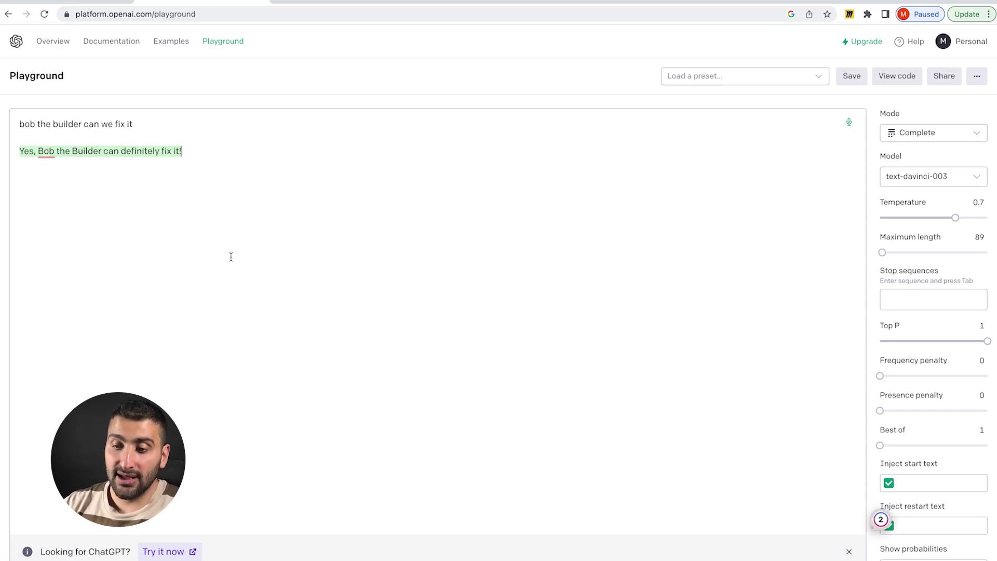
left_click_drag(154, 127, 2, 128)
left_click_drag(183, 152, 22, 148)
- Re-prompt with the song line plus 'finish the song', then empty the prompt box
key("super+a")
key("BackSpace")
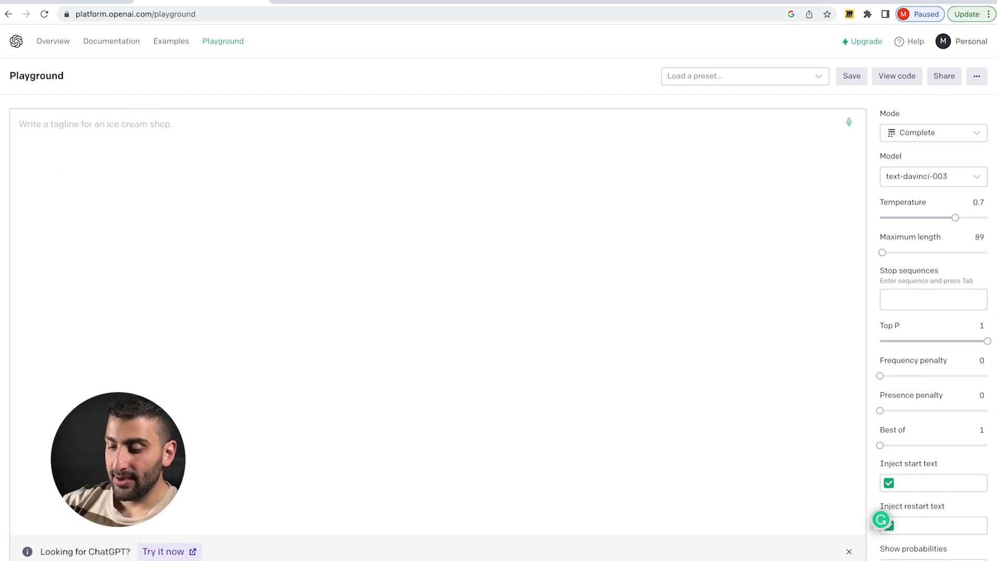
type("bob the builder can we fix it .")
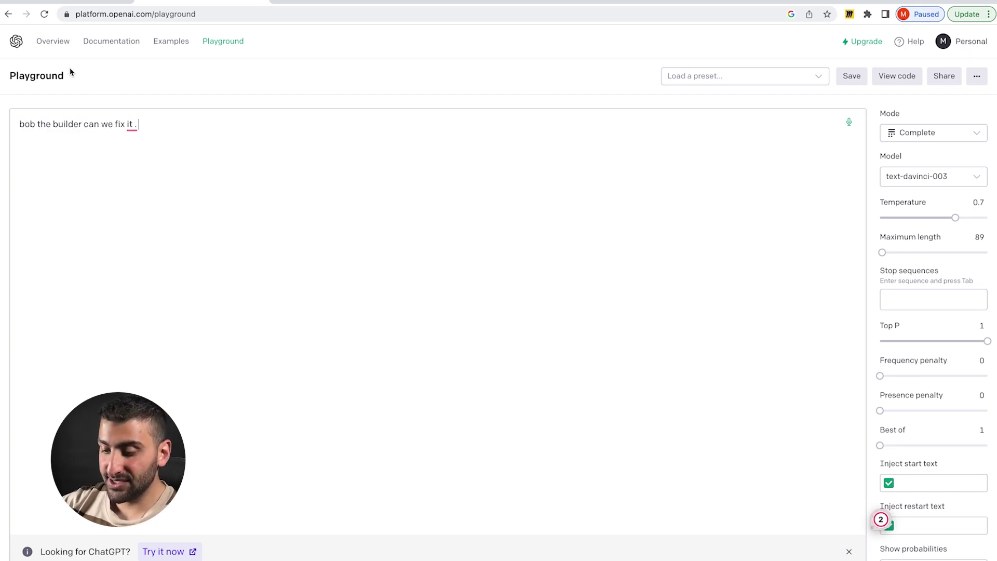
type("finish the song")
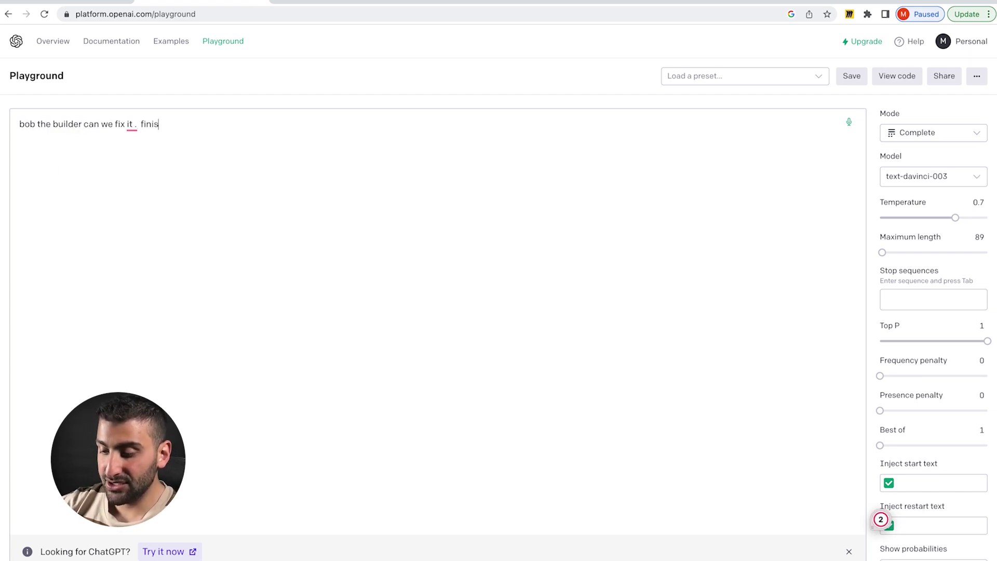
key("Return")
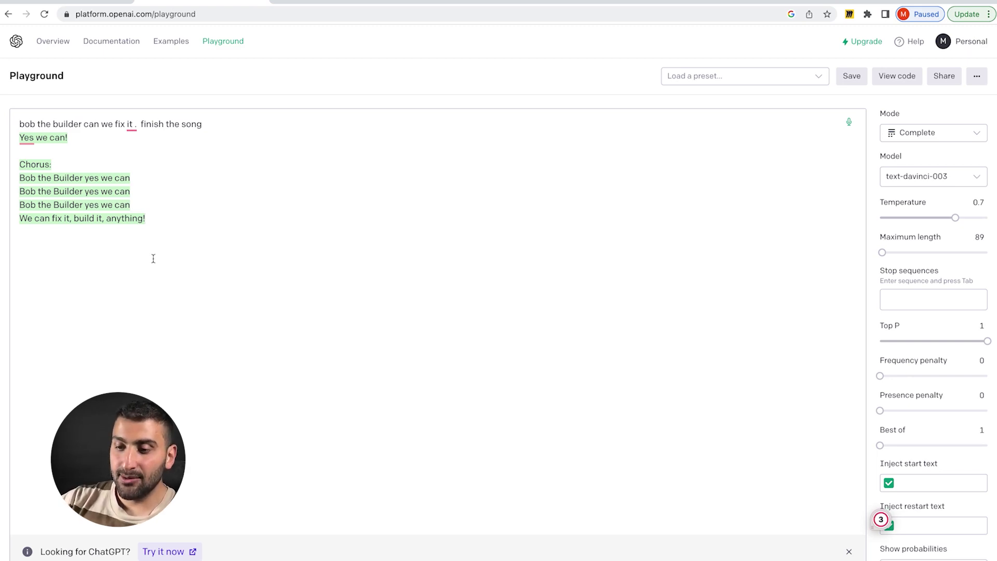
key("super+a")
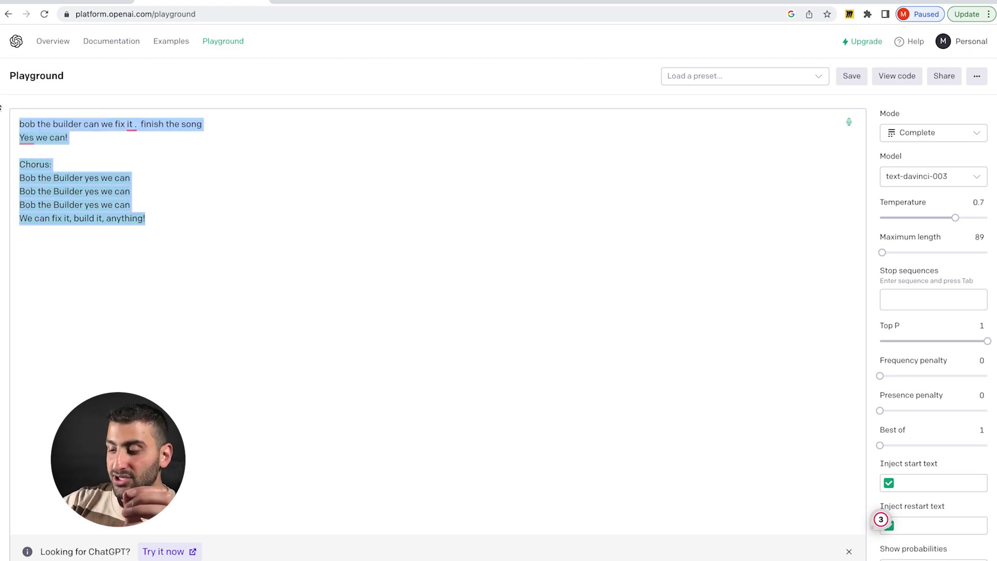
key("BackSpace")
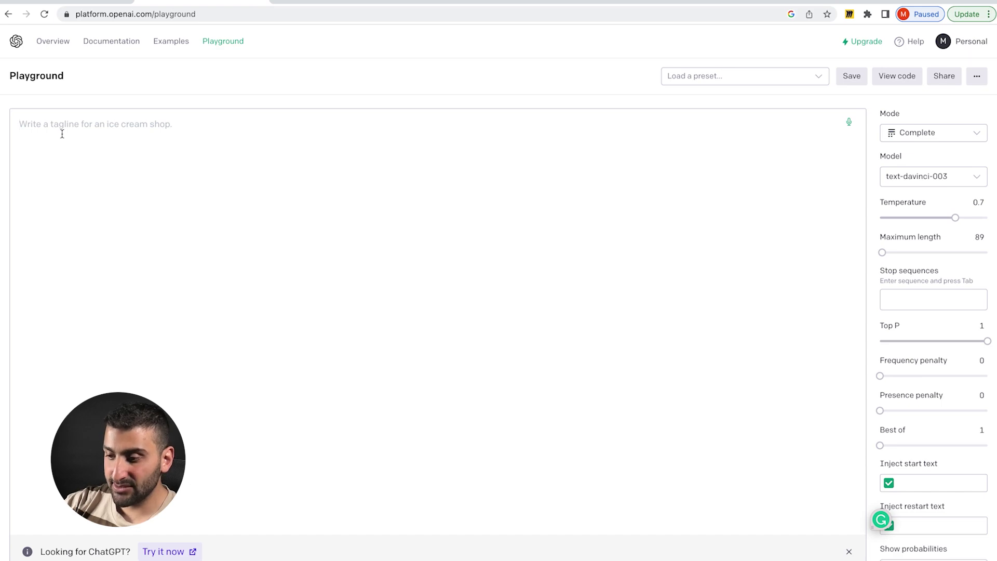
- Paste the customer-service dialogue prompt and review its scenario line and first representative reply
key("ctrl+v")
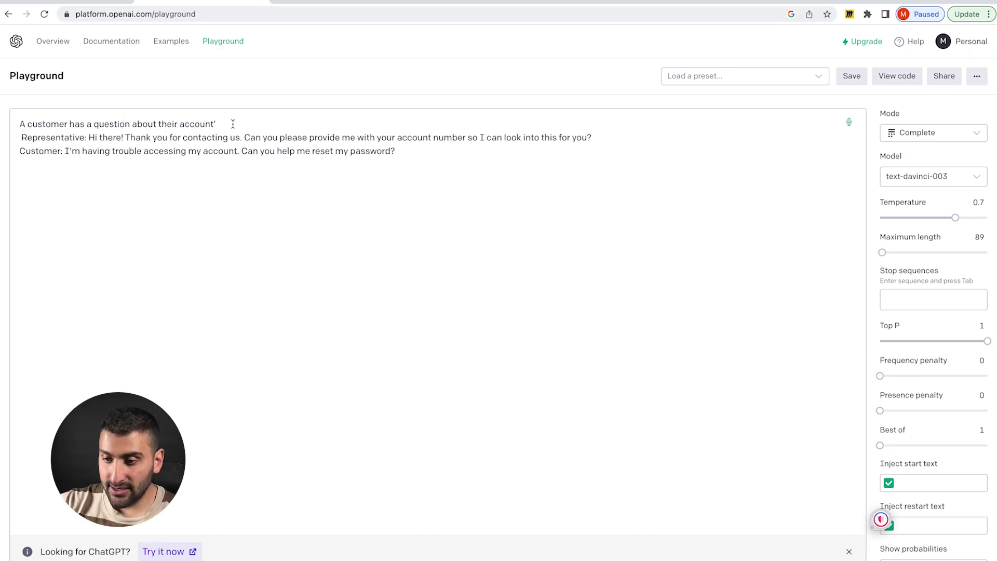
left_click_drag(233, 124, 25, 109)
left_click(105, 155)
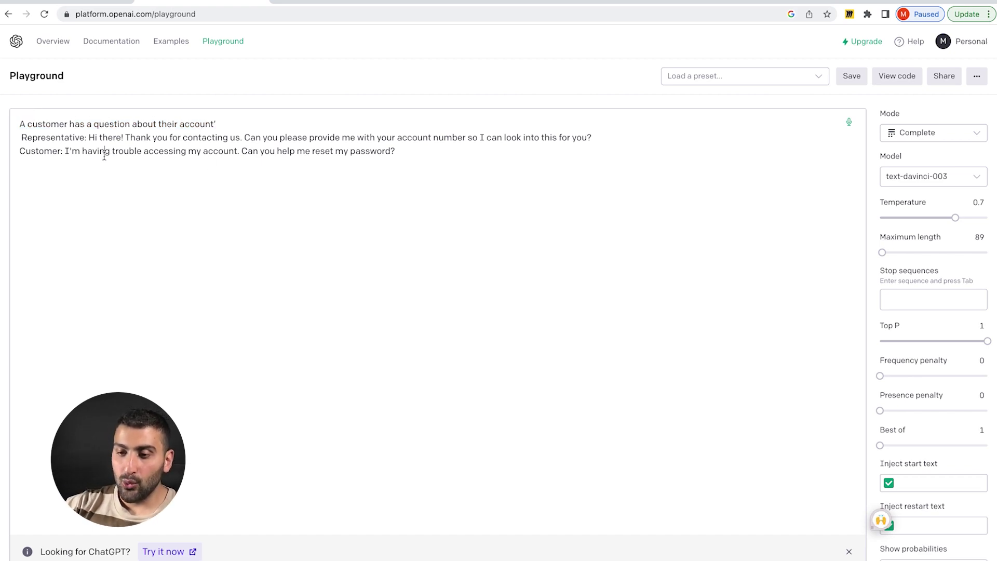
left_click_drag(89, 138, 578, 143)
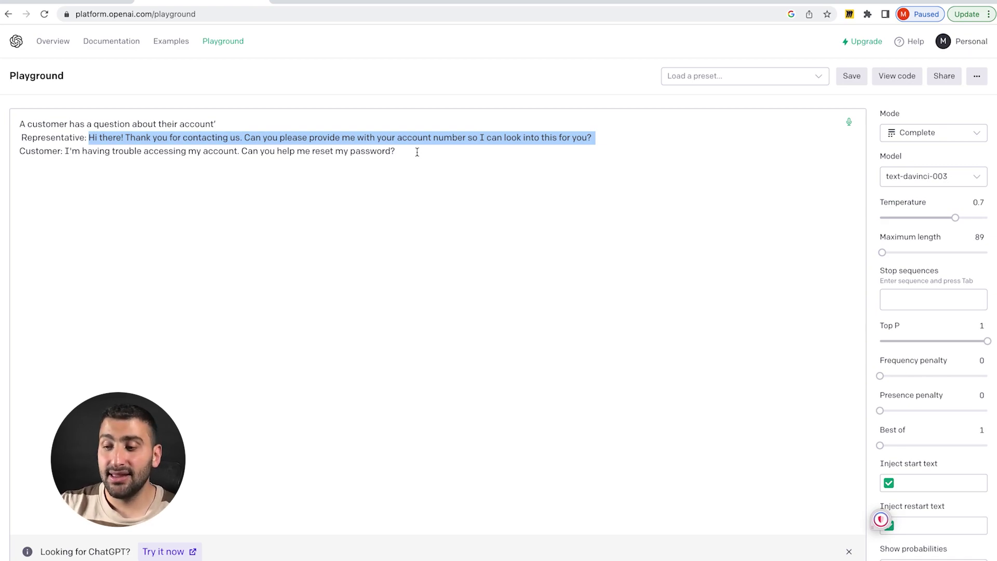
left_click(313, 177)
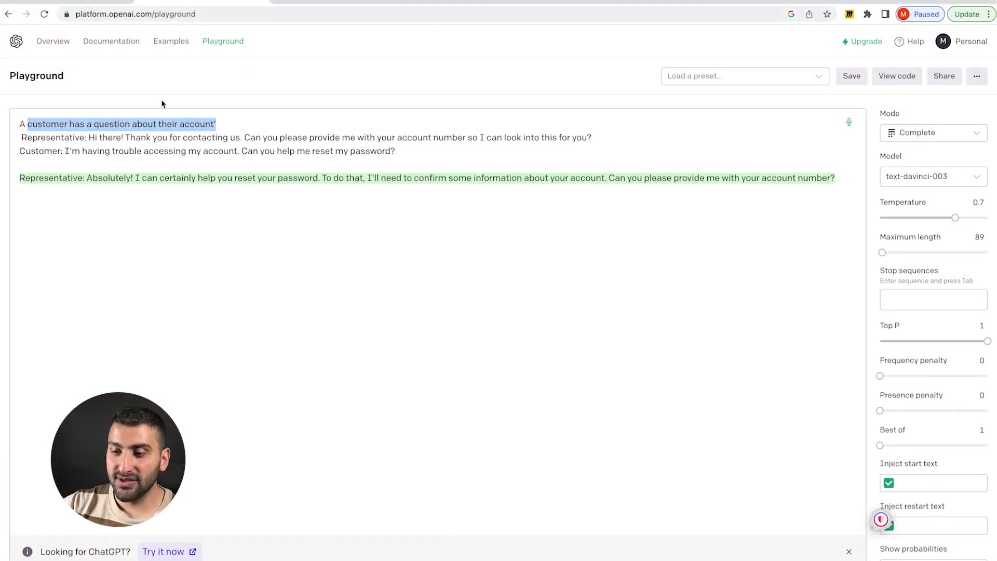
left_click(225, 120)
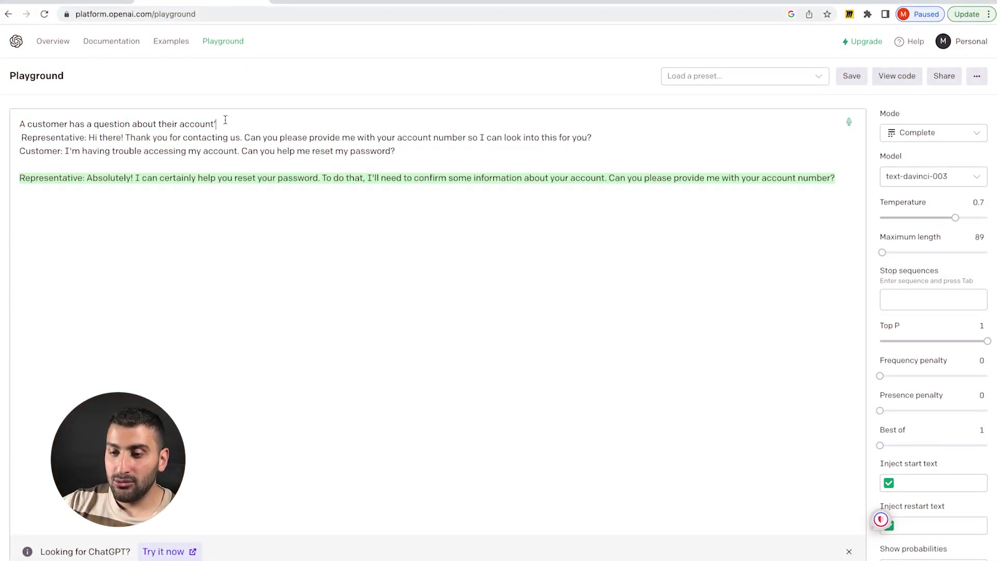
left_click_drag(225, 120, 2, 124)
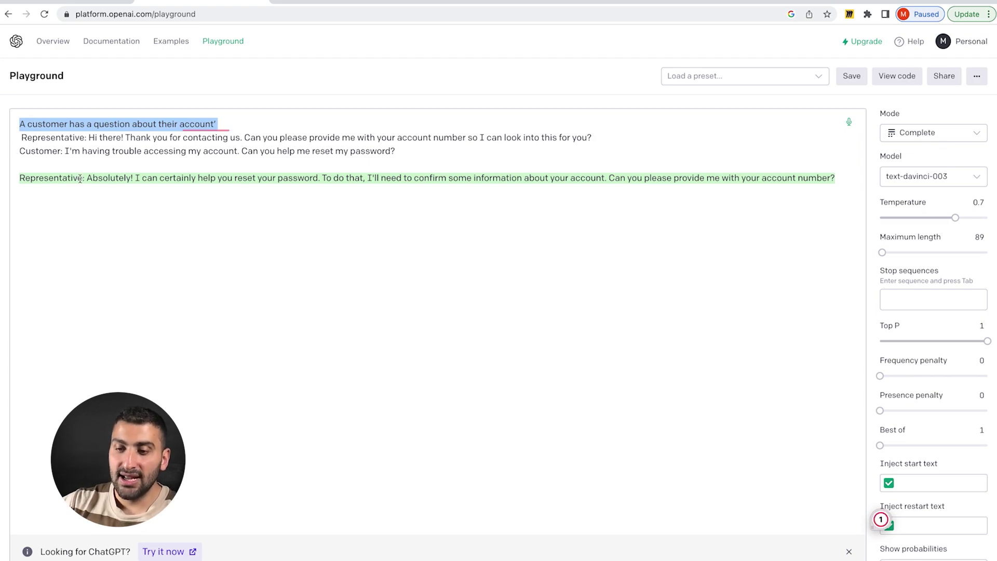
left_click(138, 194)
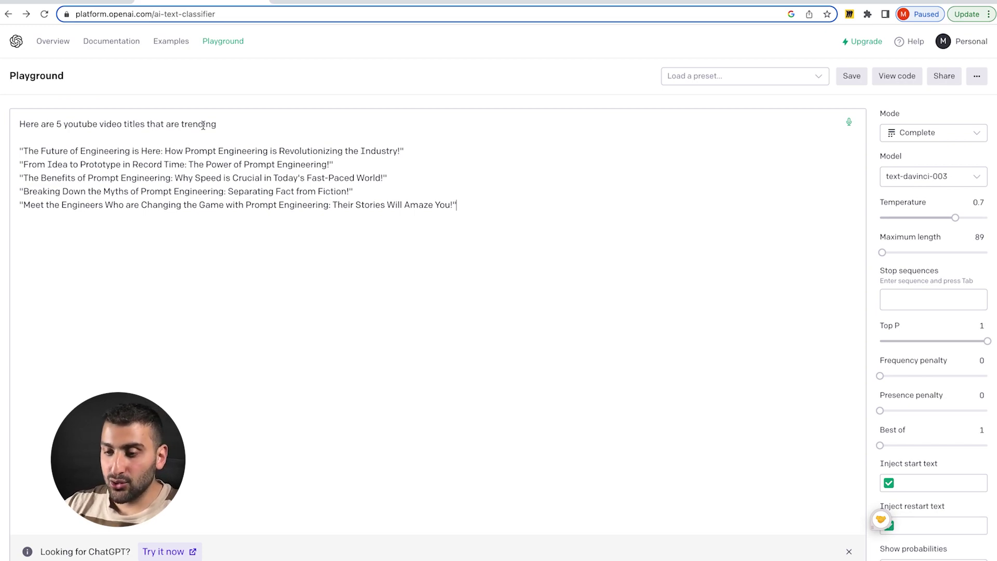
- Paste the request for five viral prompt-engineering titles, 50 characters or less, below the trending examples
left_click_drag(265, 222, 77, 248)
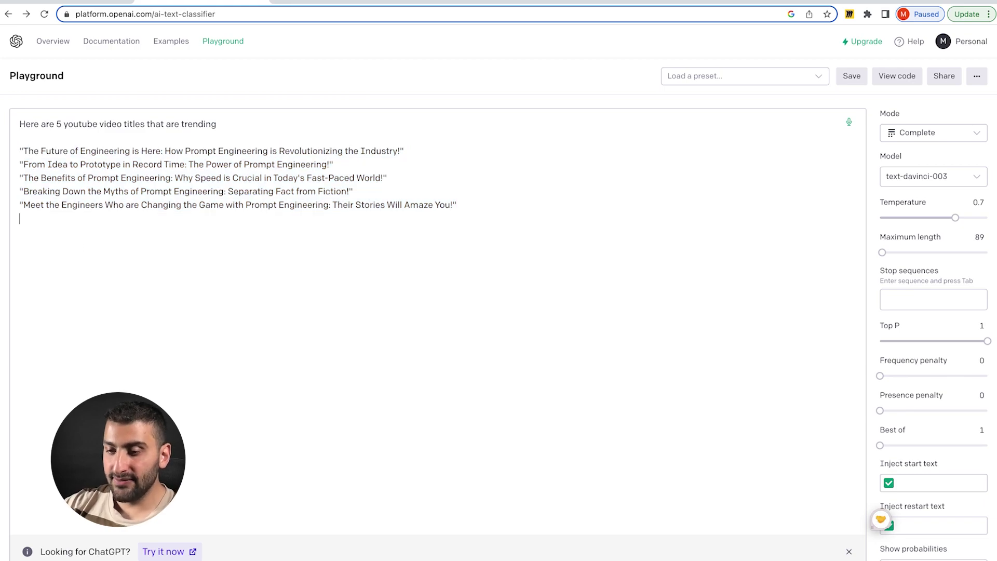
type("Make me 5 titles that will go viral on YouTube video around the topic of prompt engineering . Make them 50 characters or less")
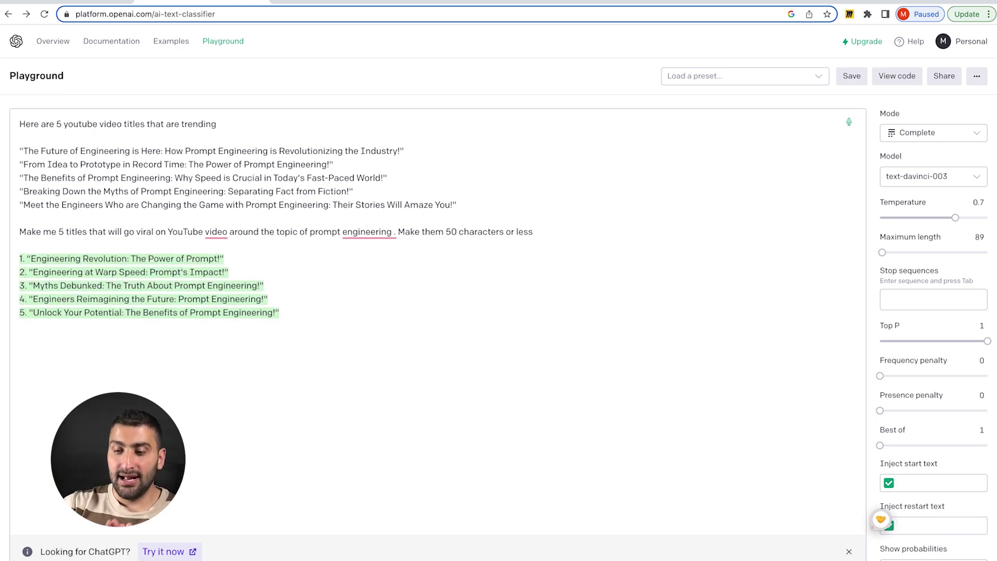
left_click(298, 225)
left_click_drag(298, 224, 24, 151)
left_click(101, 248)
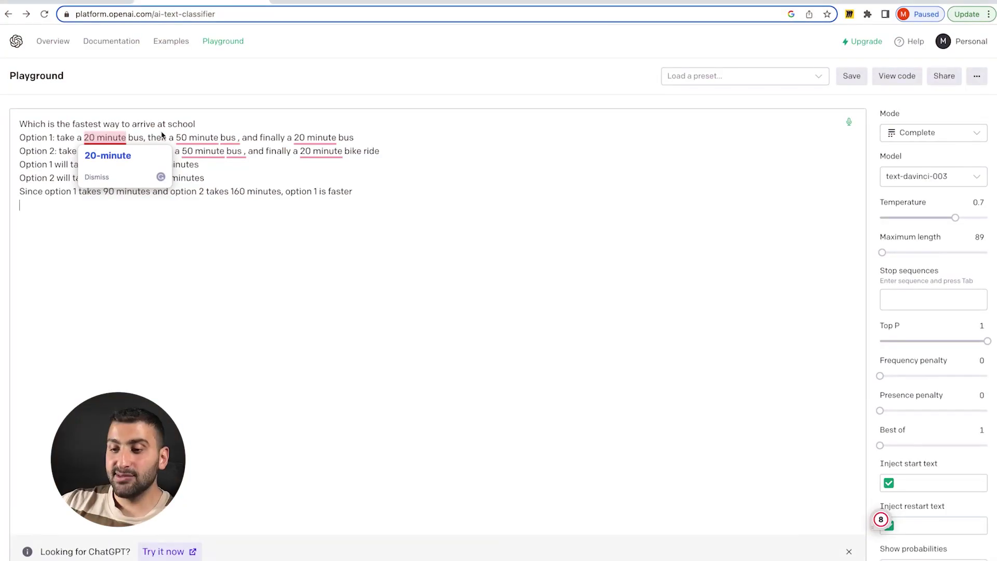
- Review the worked school-commute example's two options and its first sum
left_click(202, 126)
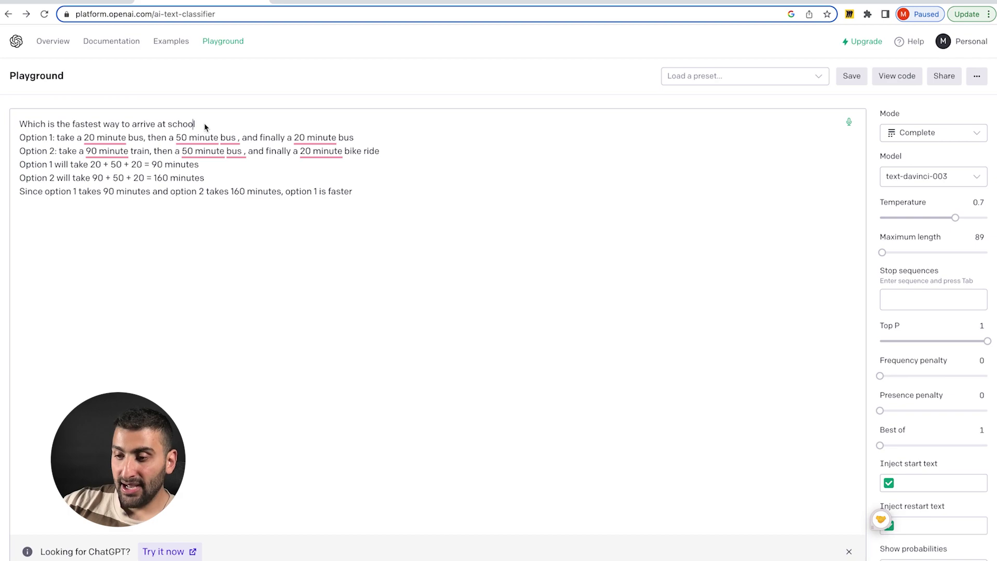
left_click_drag(245, 156, 21, 137)
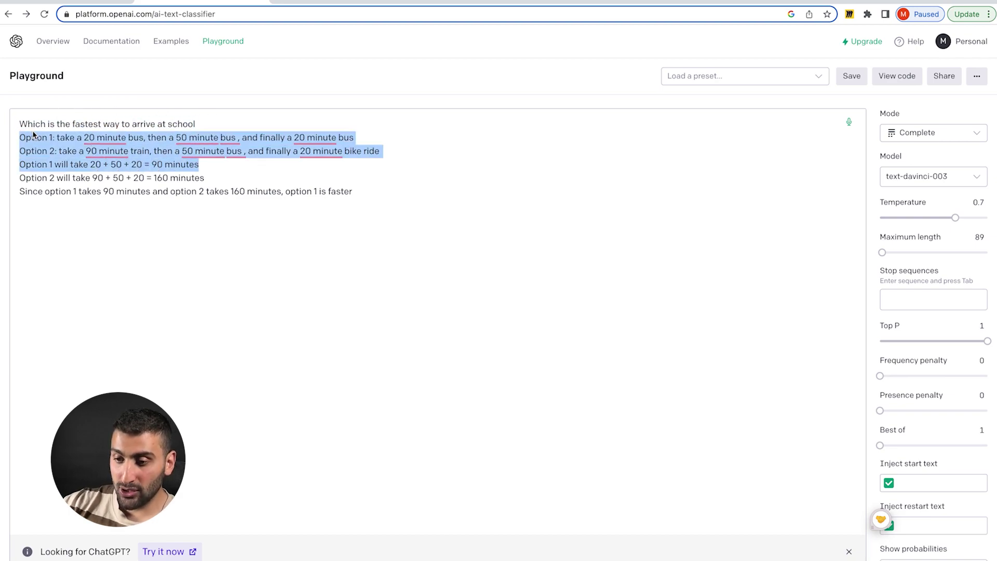
left_click(244, 173)
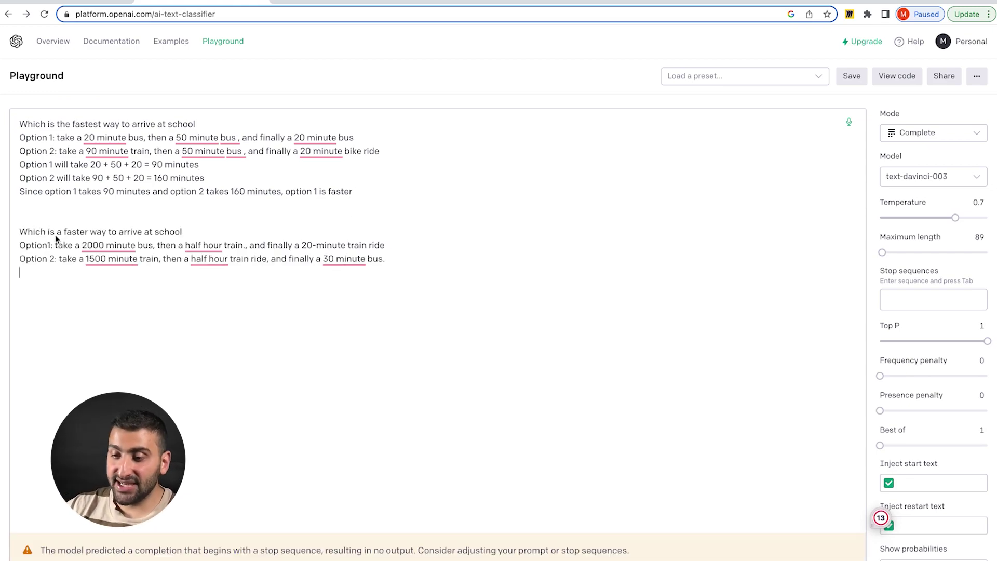
left_click_drag(83, 218, 20, 120)
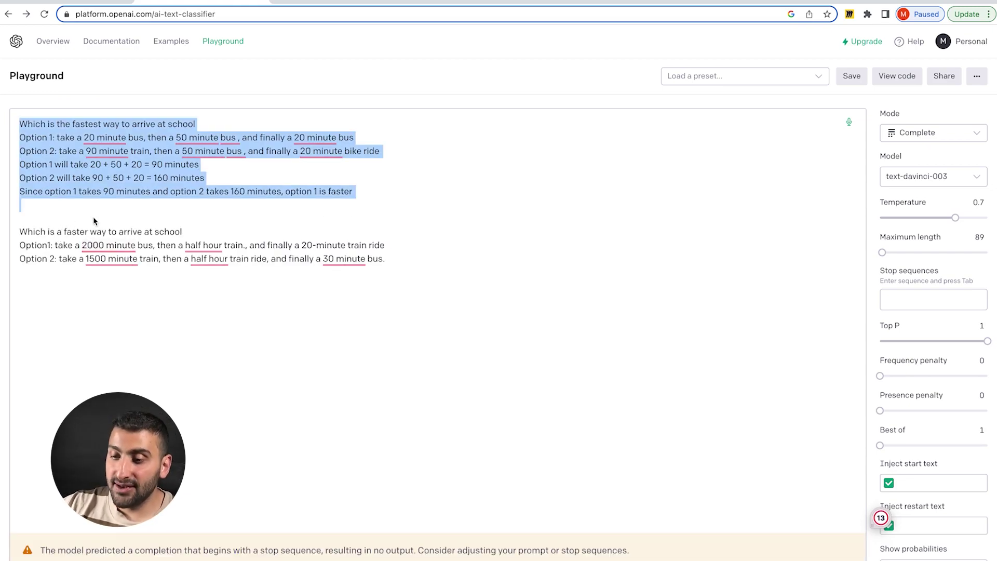
left_click(83, 220)
- Generate the answer comparing option 1 (2050 minutes) with the faster option 2 (1560 minutes)
left_click_drag(82, 213, 13, 137)
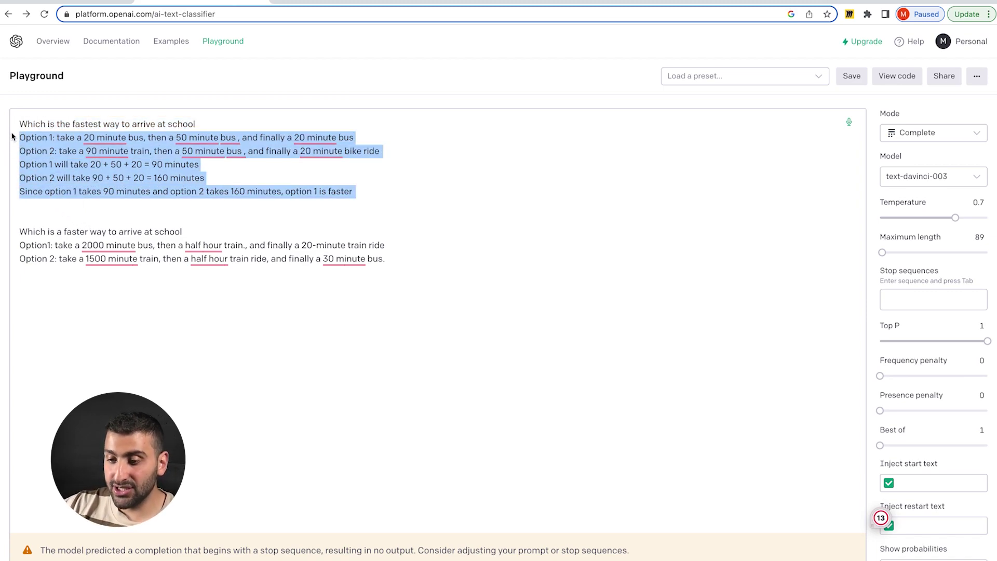
left_click(69, 326)
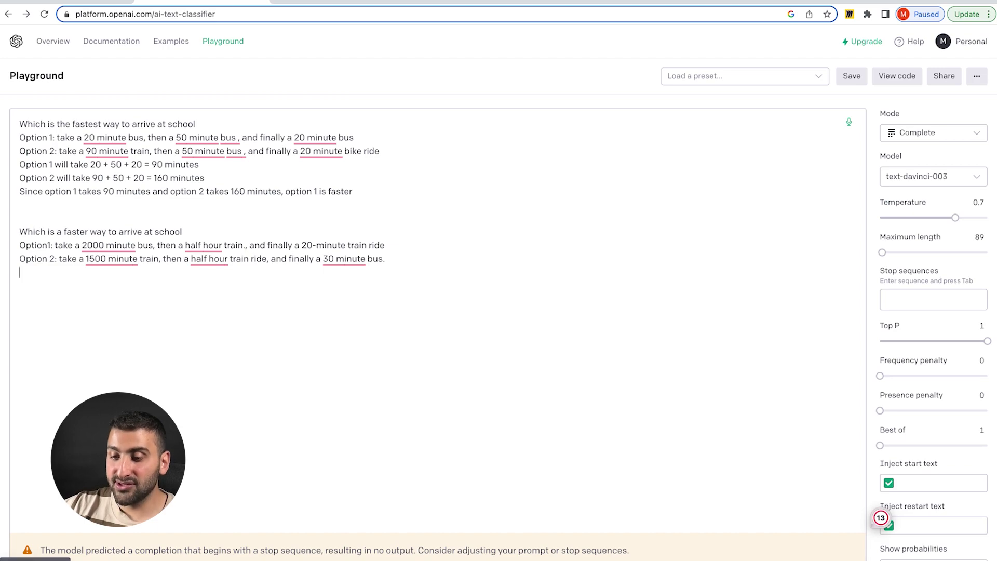
key("ctrl+Return")
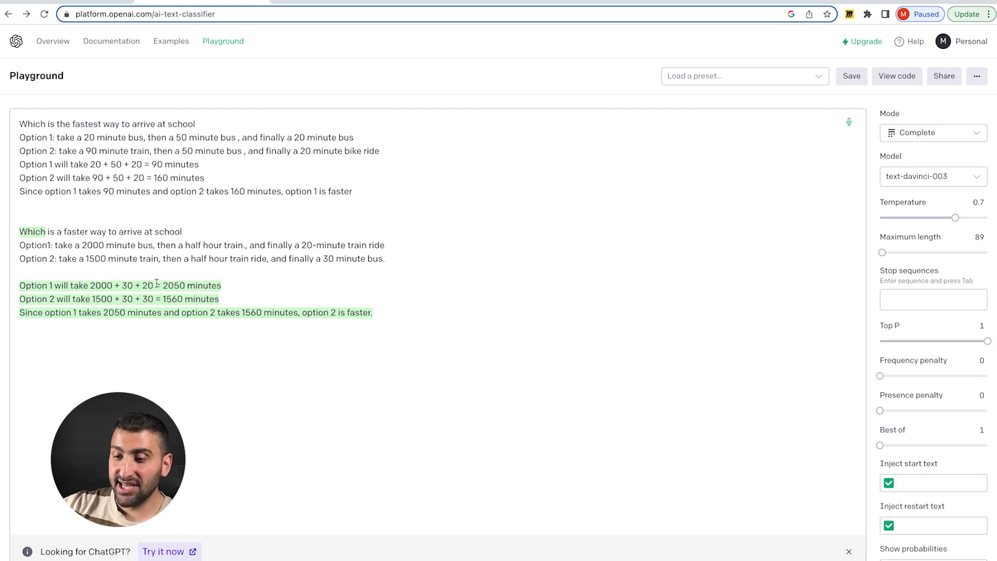
left_click_drag(127, 267, 19, 232)
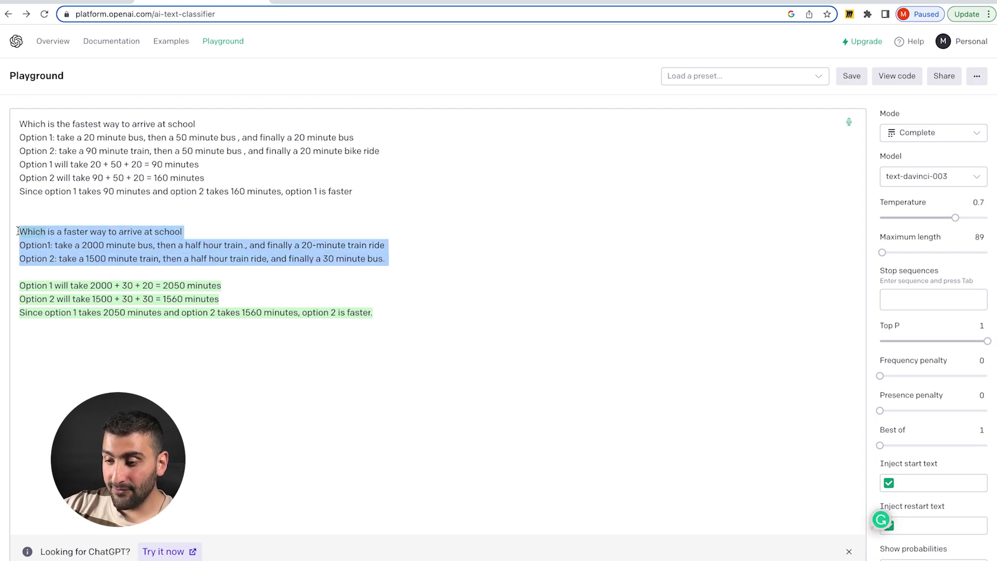